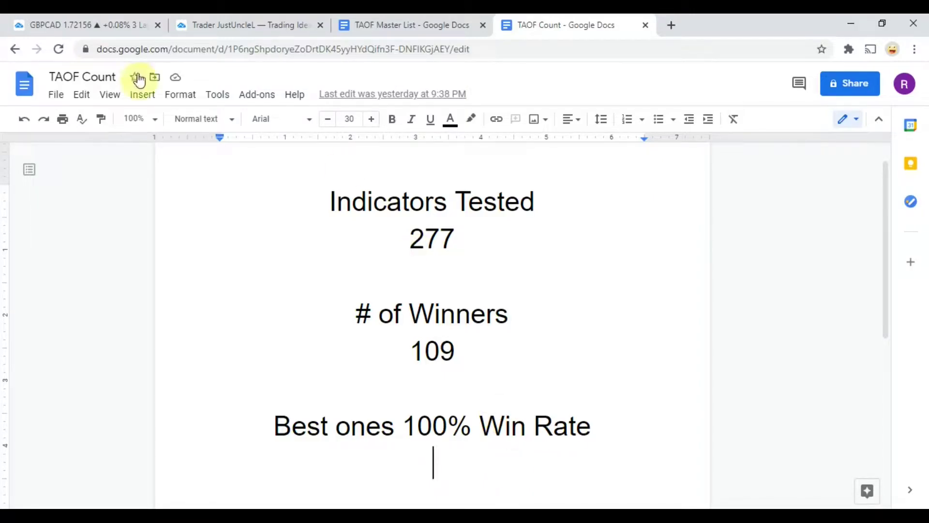
Switch to the GBPCAD chart and enlarge the MTF SROC indicator pane below the price candles.
click(42, 25)
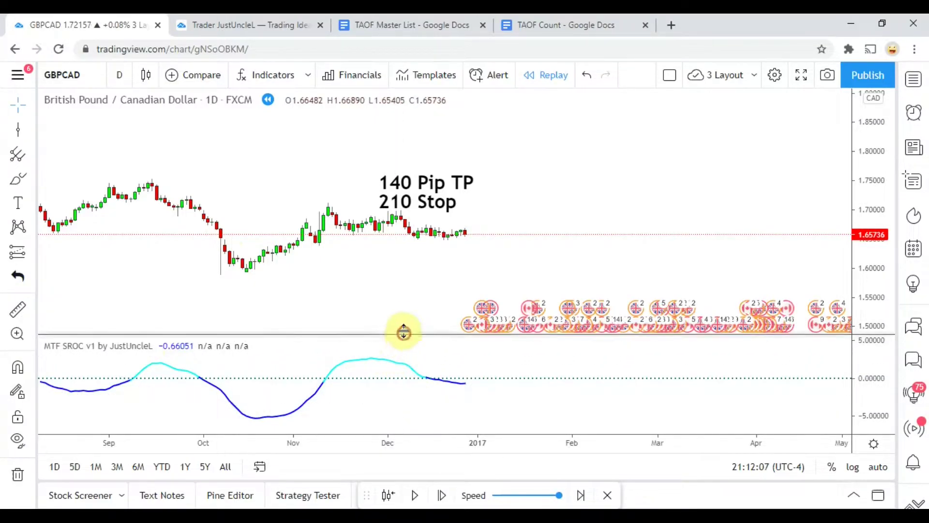
drag(400, 333, 406, 315)
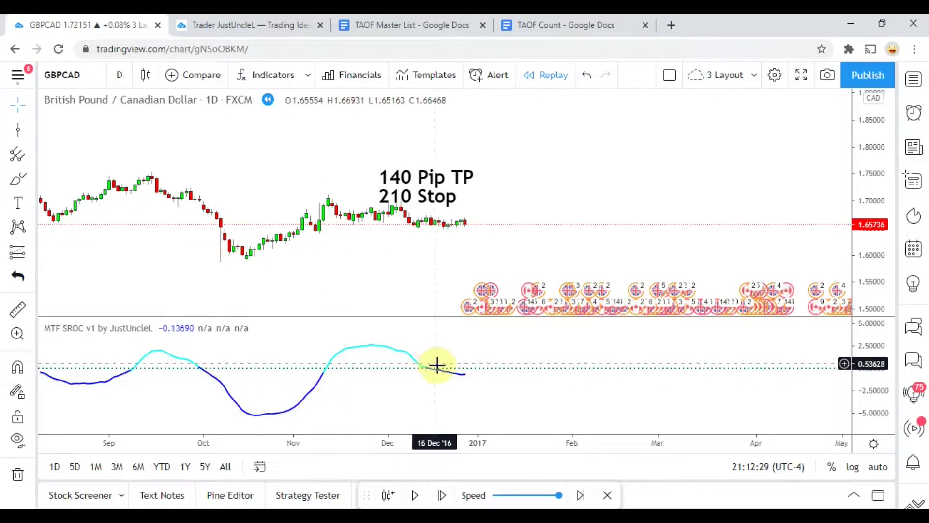
drag(480, 412, 482, 416)
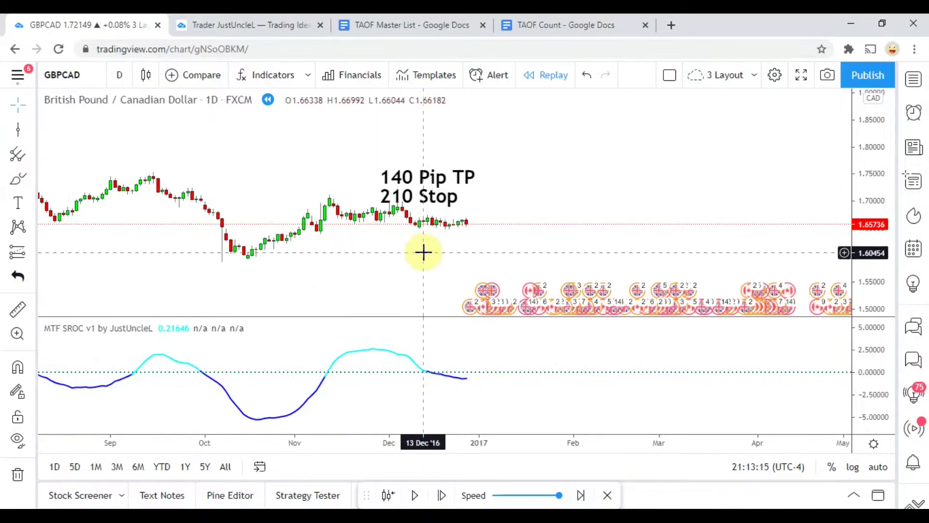
drag(434, 265, 409, 267)
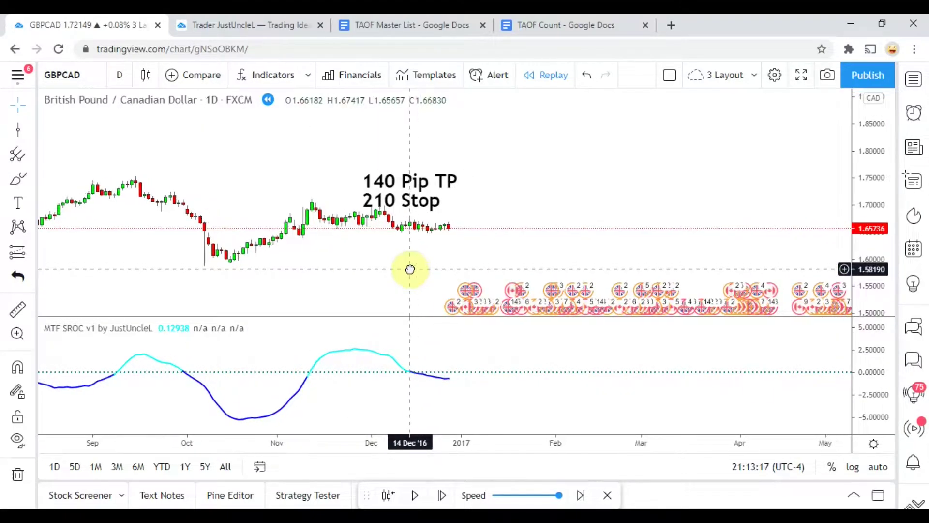
drag(873, 276, 871, 265)
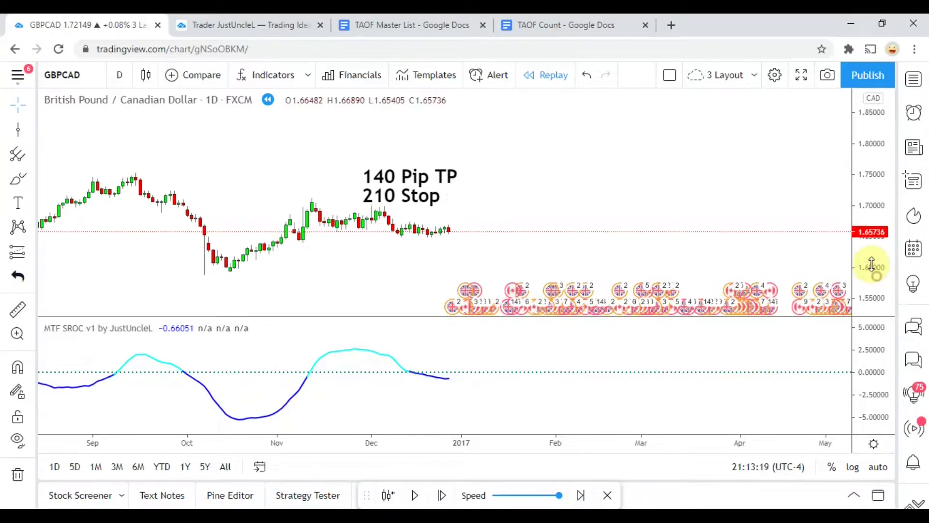
drag(497, 255, 498, 245)
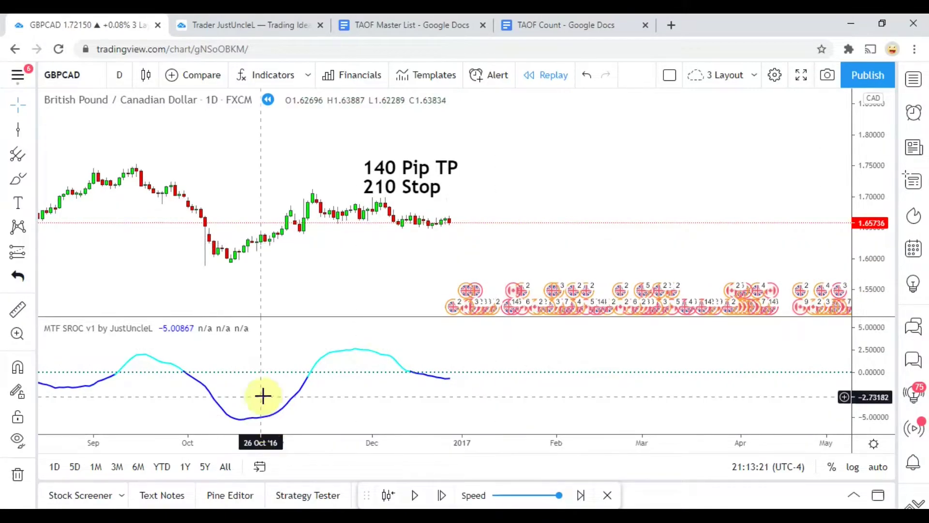
Advance the GBPCAD daily replay bar by bar to mid-February 2017, past the MTF SROC cross above zero.
click(441, 495)
click(441, 494)
click(441, 494)
click(441, 495)
click(441, 495)
click(441, 494)
click(441, 494)
click(441, 495)
click(440, 495)
click(441, 494)
click(441, 495)
click(441, 494)
click(441, 495)
click(440, 494)
click(441, 495)
click(441, 494)
click(441, 494)
click(441, 495)
Mark the MTF SROC cross above zero with a vertical line at 08 Feb '17.
drag(425, 270, 399, 255)
click(19, 129)
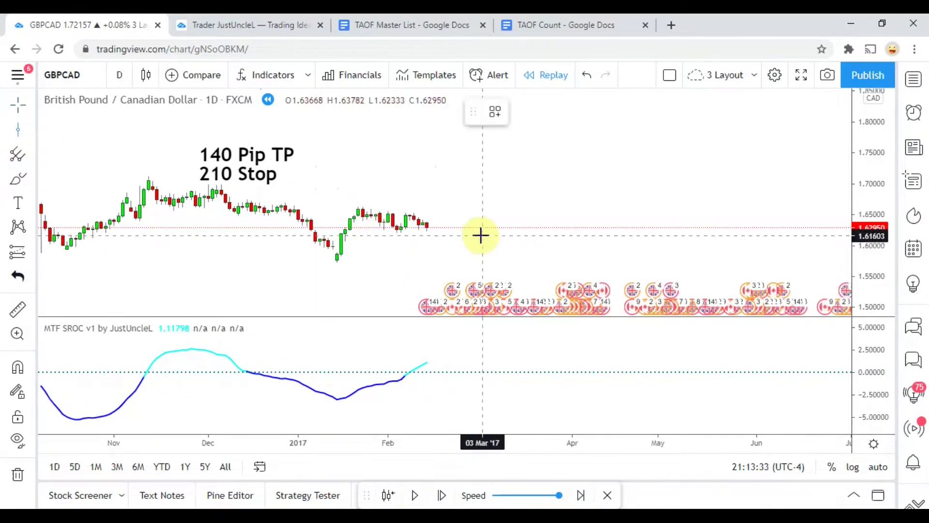
click(410, 263)
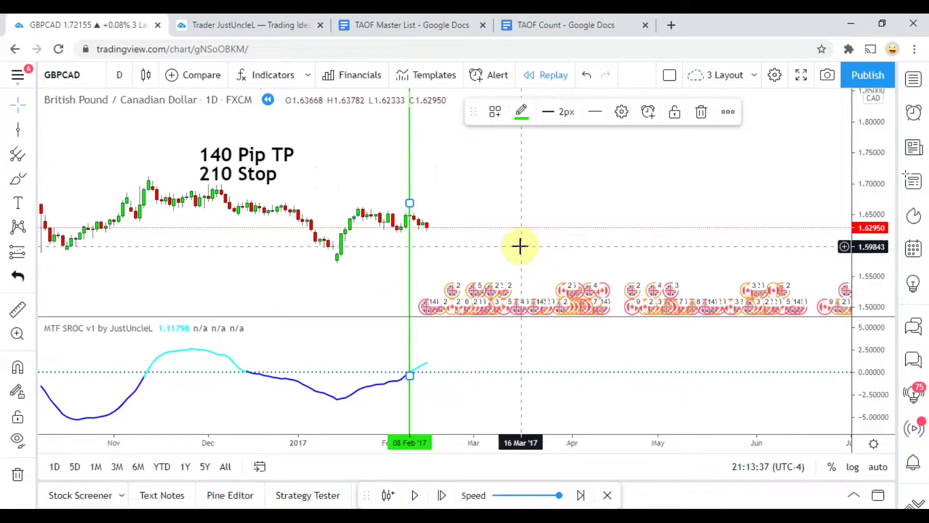
Measure the pip distance down from the 08 Feb '17 entry price to check it against the stop.
click(18, 309)
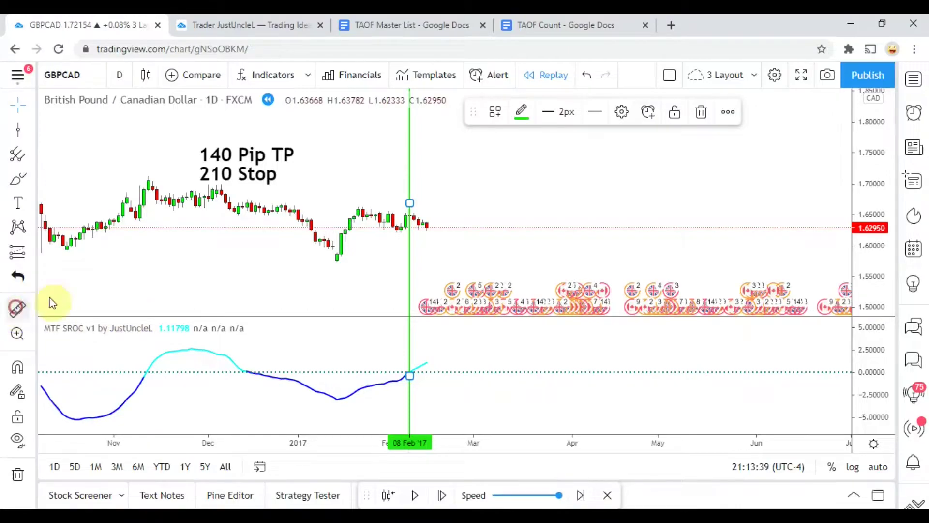
click(439, 215)
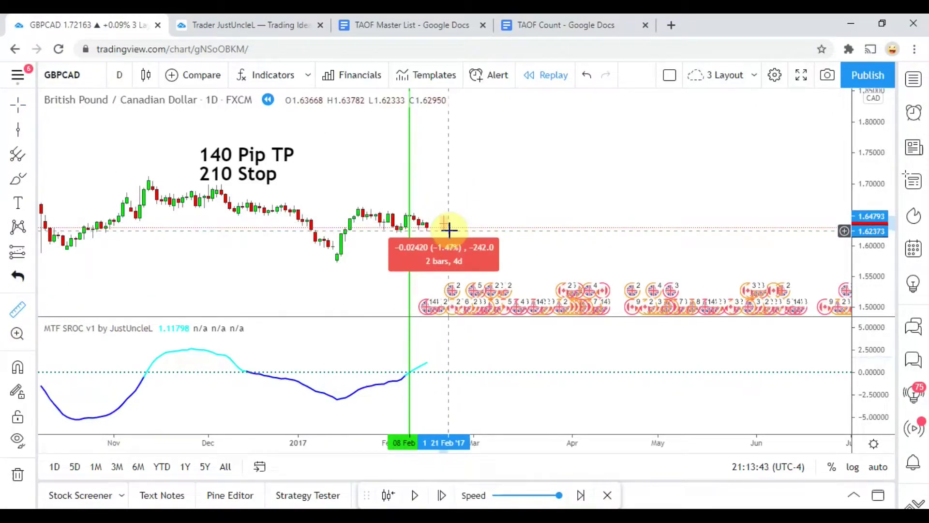
click(449, 229)
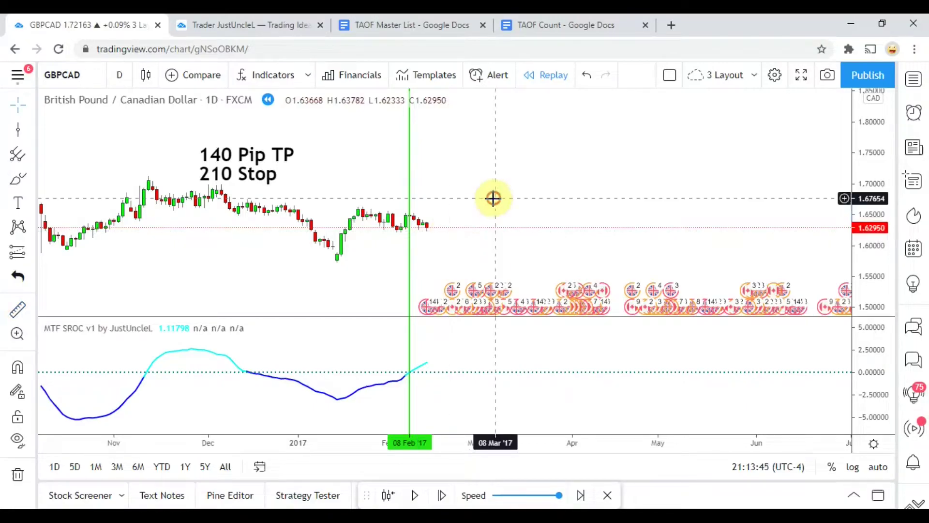
Recolour the 08 Feb '17 vertical line red.
click(410, 268)
click(521, 111)
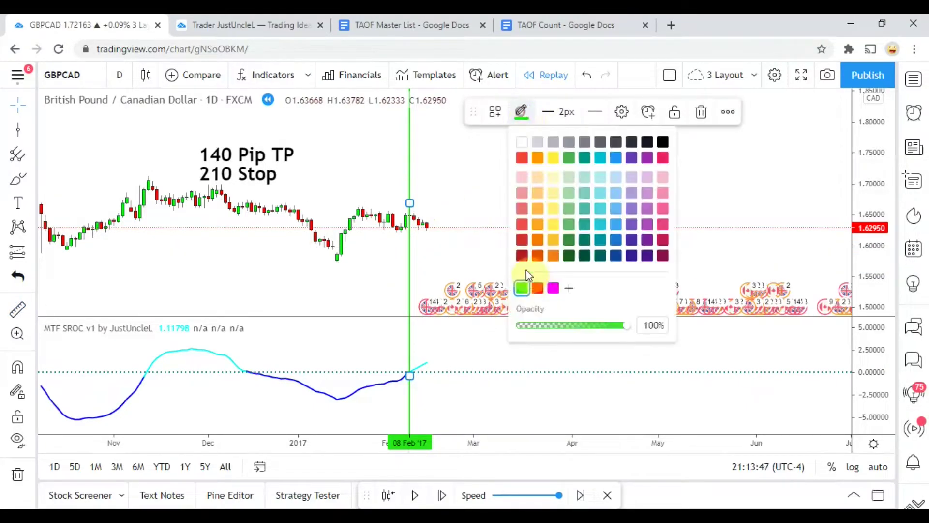
click(537, 289)
click(332, 289)
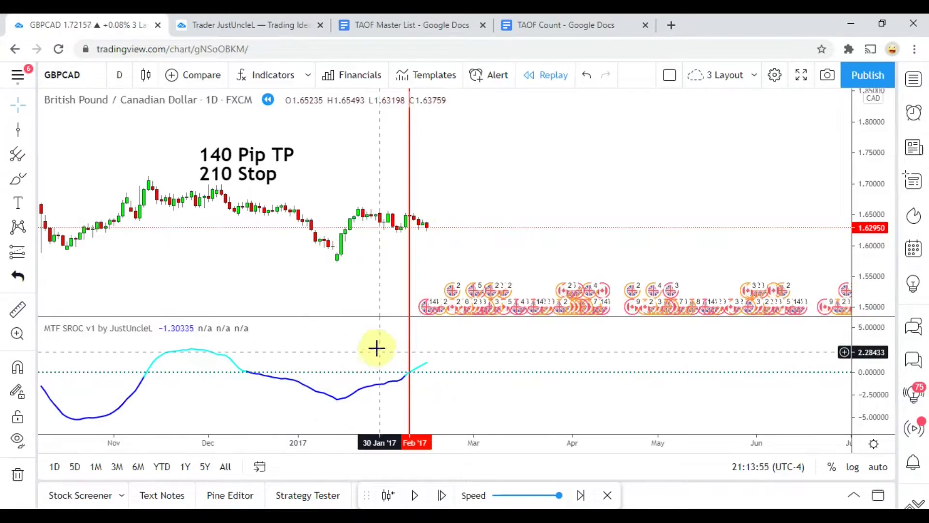
Advance the replay bar by bar from mid-February to mid-March 2017.
click(443, 495)
click(443, 495)
click(443, 495)
click(443, 495)
click(443, 495)
click(443, 495)
click(442, 495)
click(442, 495)
click(442, 495)
click(441, 495)
click(442, 495)
click(442, 495)
click(442, 495)
click(442, 495)
click(441, 495)
click(442, 495)
click(442, 495)
click(442, 495)
click(442, 495)
click(442, 495)
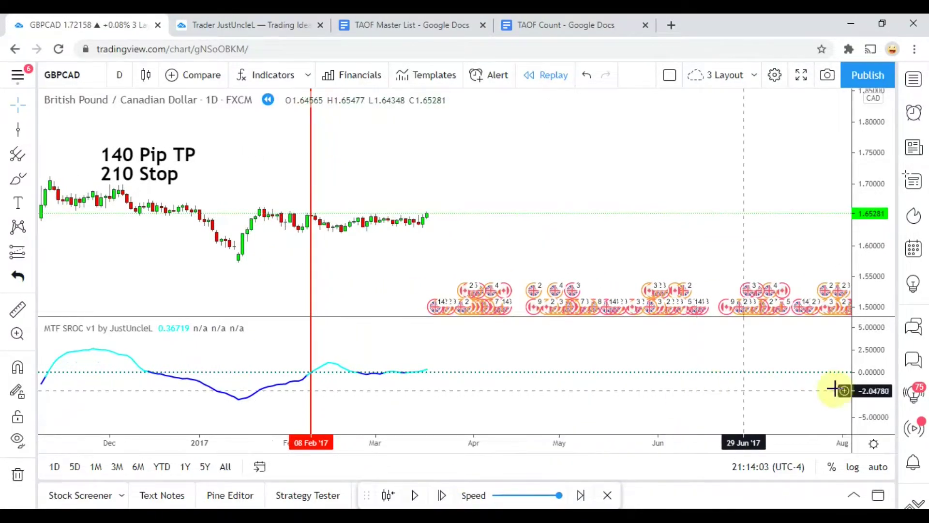
Mark the MTF SROC cross below zero with a red vertical line at 24 Feb '17.
drag(859, 401, 864, 390)
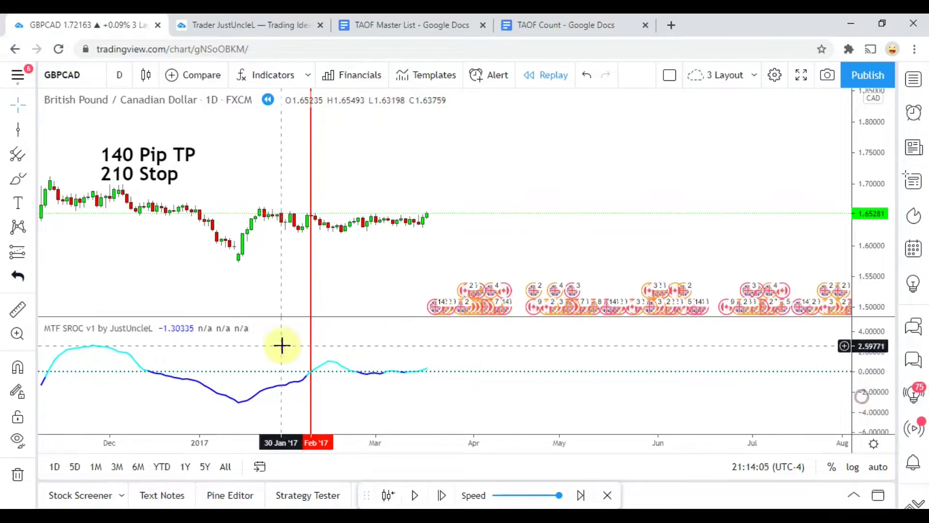
click(18, 129)
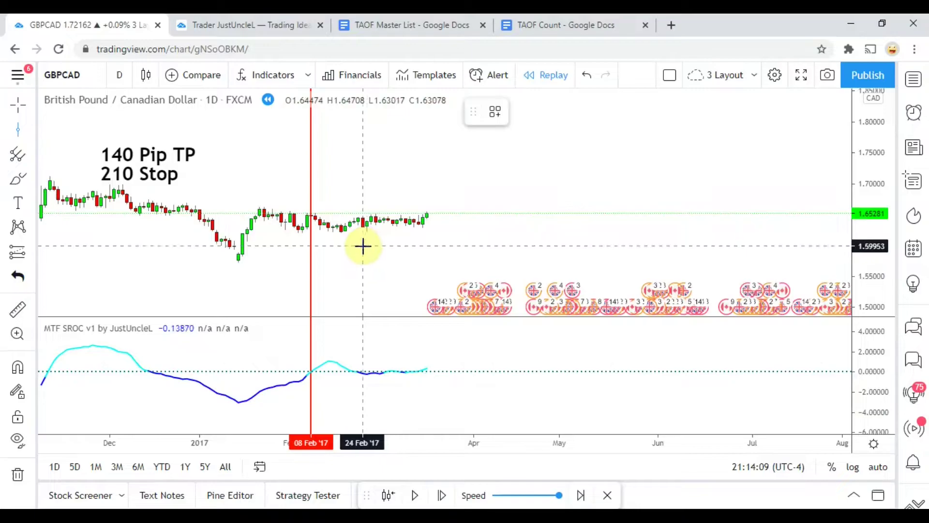
click(363, 246)
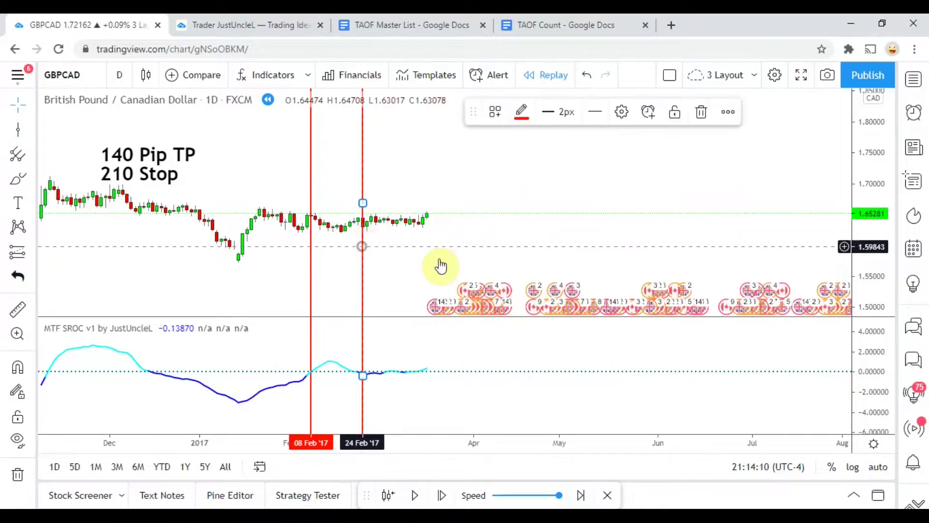
click(523, 112)
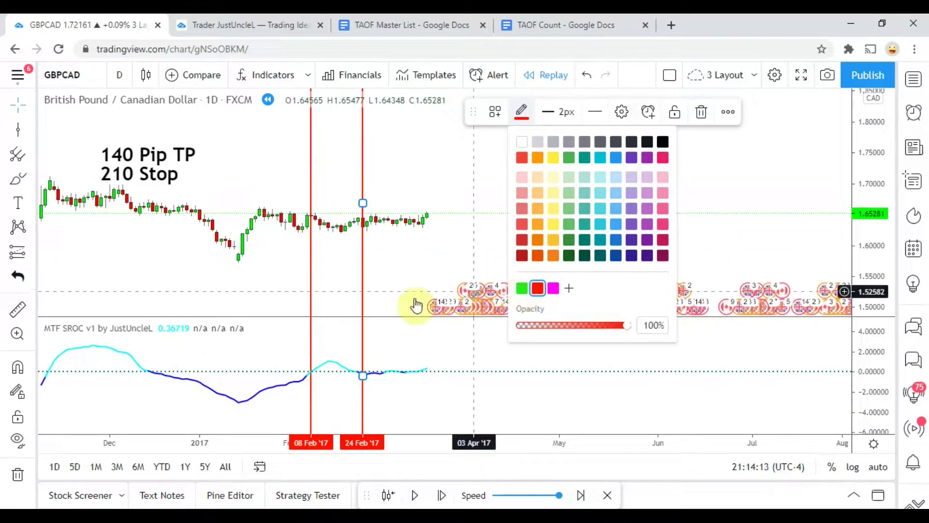
click(383, 290)
Mark the MTF SROC cross back above zero with a red vertical line at 06 Mar '17.
click(18, 129)
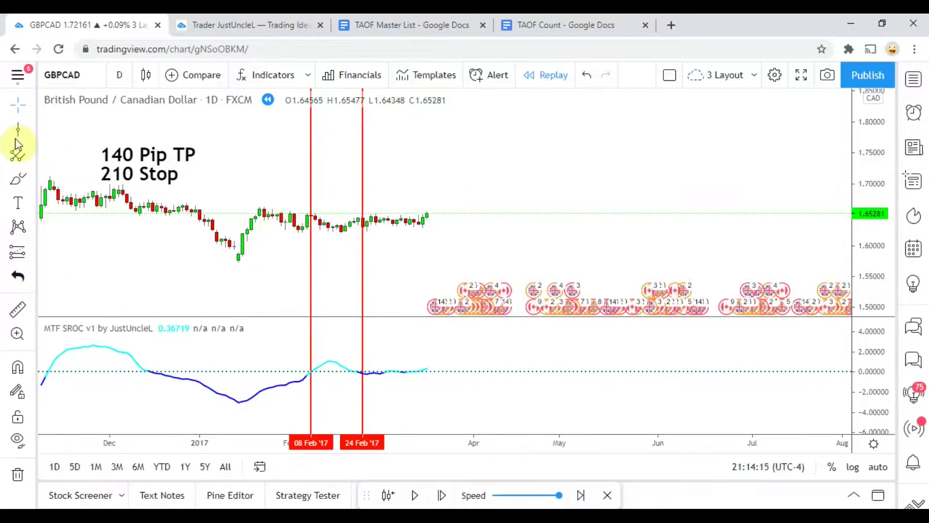
click(362, 242)
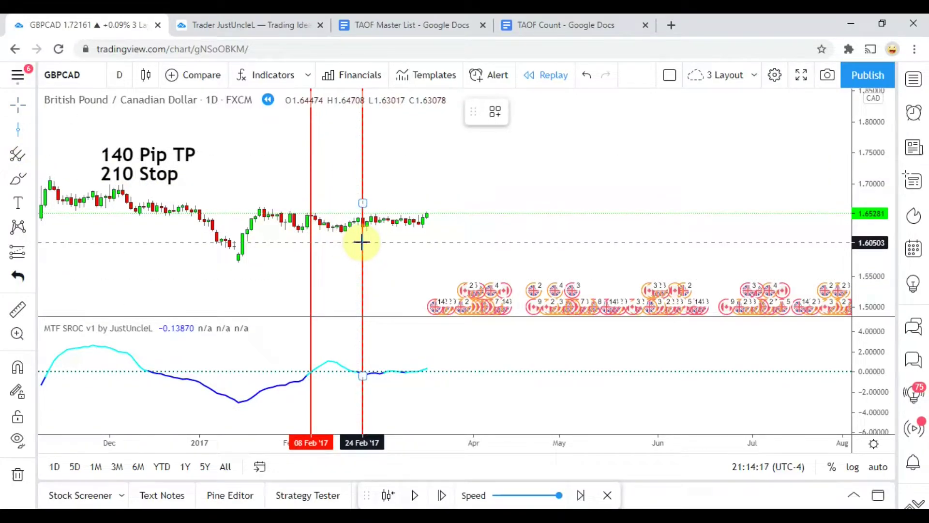
click(388, 250)
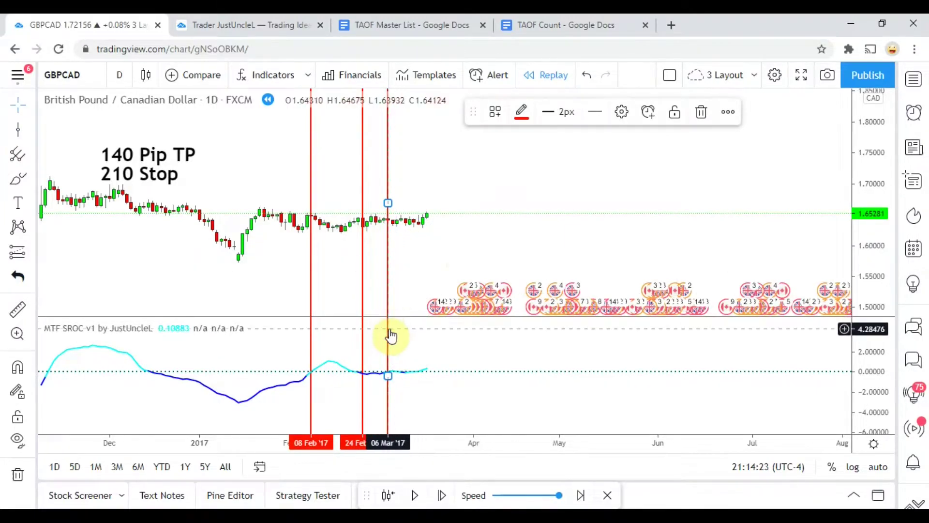
click(396, 307)
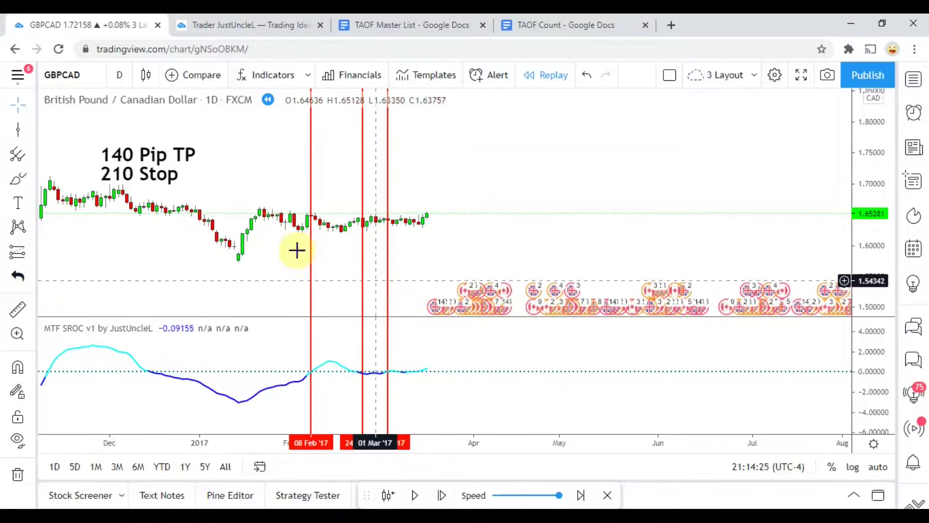
Mark the next two MTF SROC zero crosses with red vertical lines at 10 Mar '17 and 13 Mar '17.
click(405, 254)
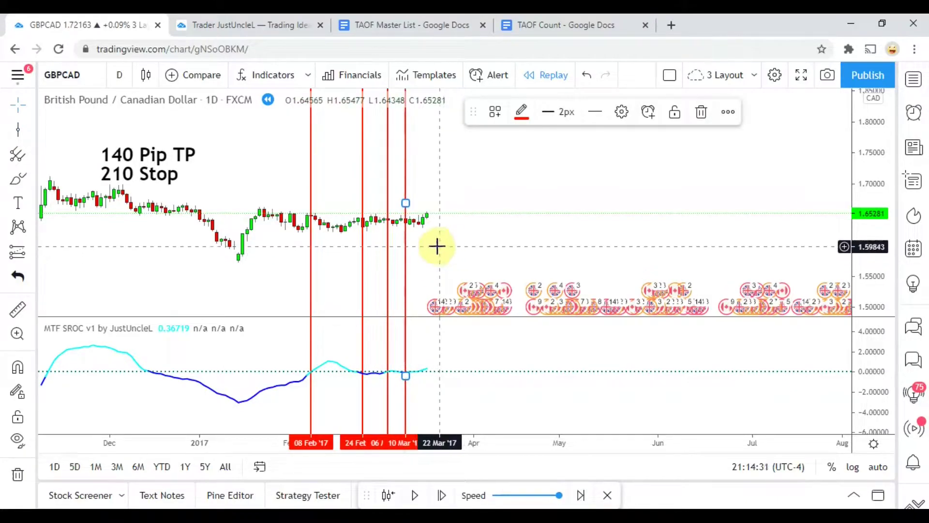
click(453, 254)
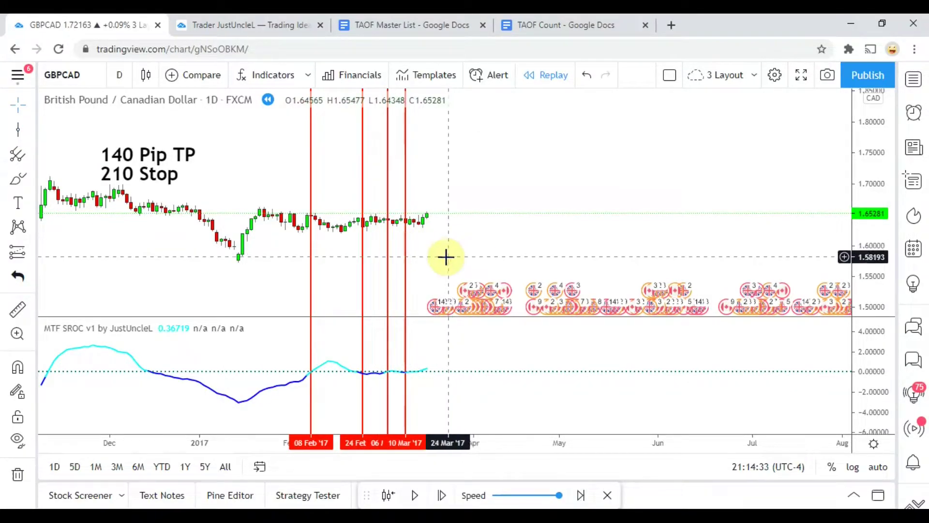
click(18, 132)
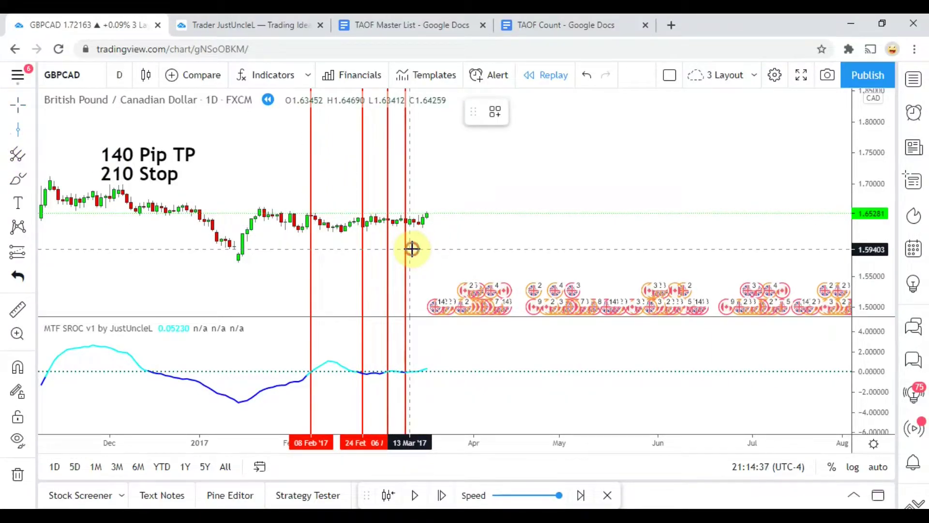
click(411, 248)
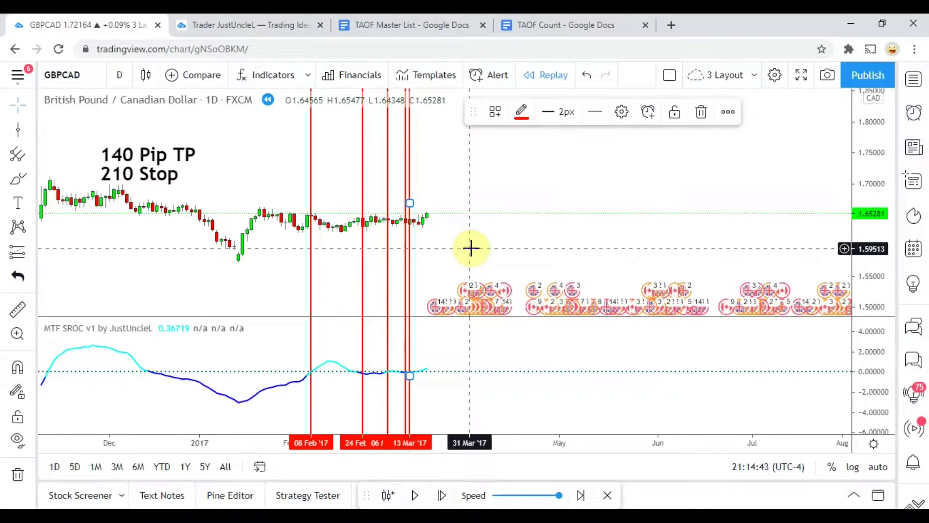
click(471, 248)
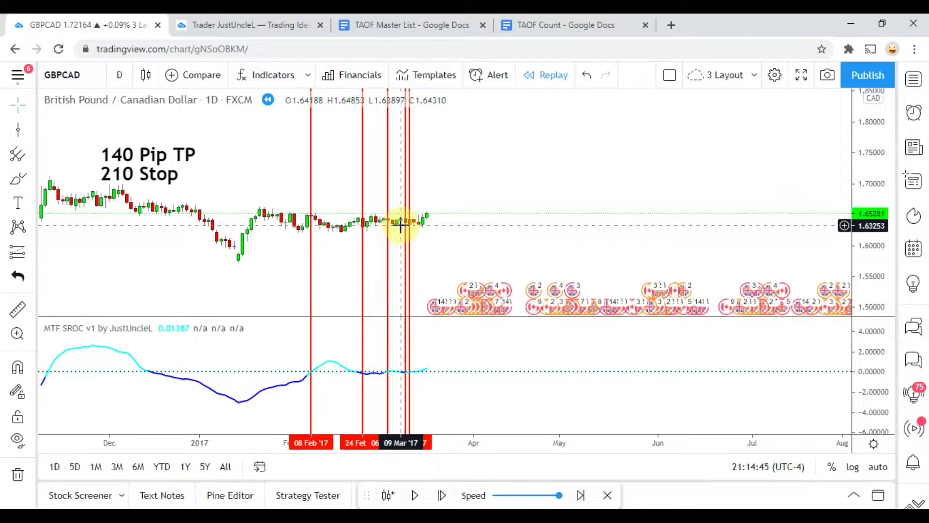
Measure the pip distance down from the 13 Mar '17 entry price to check the stop.
click(17, 309)
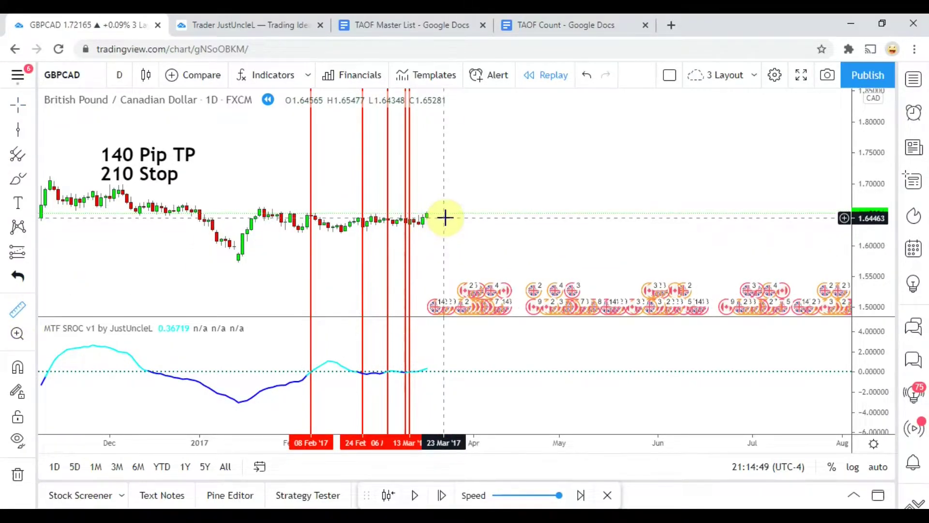
click(446, 219)
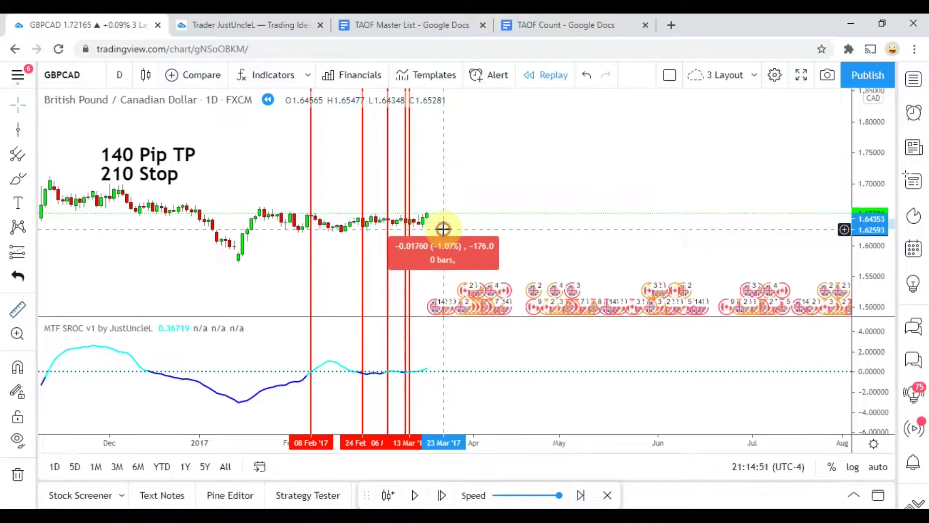
key(Escape)
Advance the replay to early April 2017 and recolour the 13 Mar '17 vertical line green.
click(442, 496)
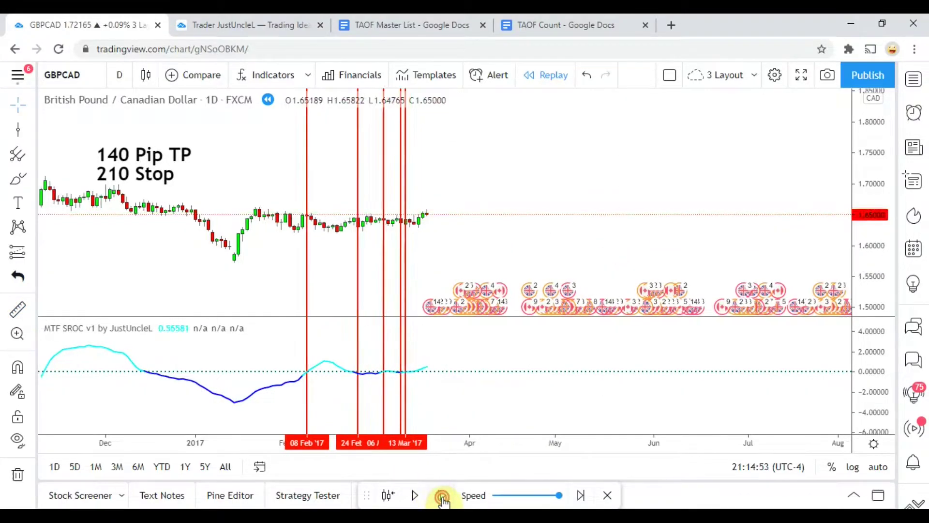
click(359, 260)
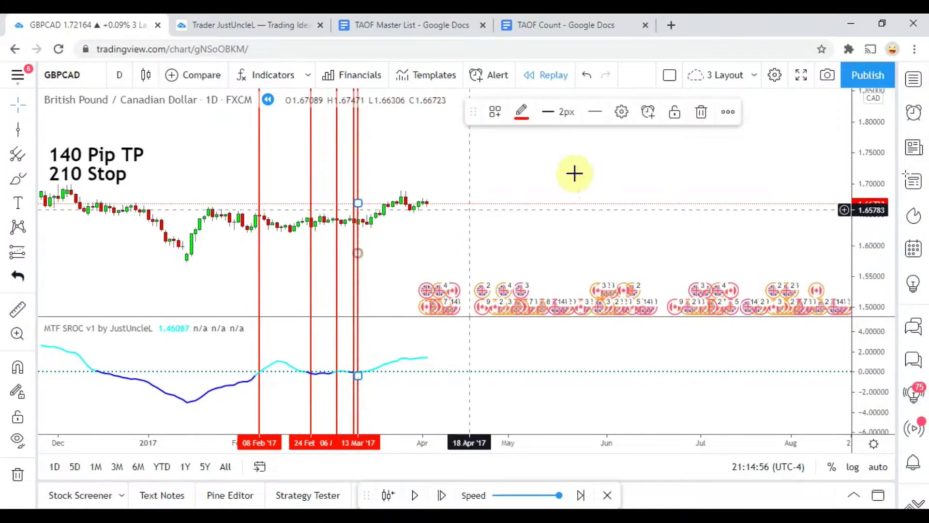
click(519, 112)
click(523, 291)
click(421, 257)
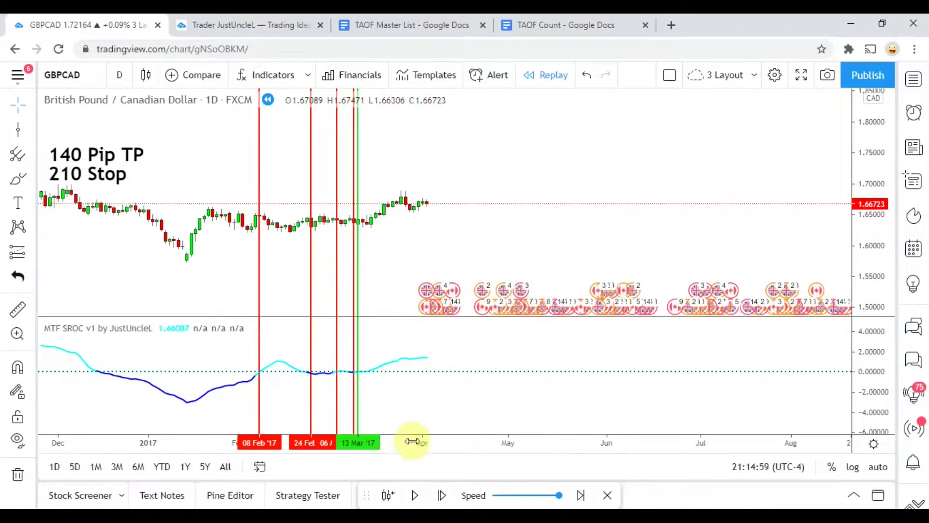
Advance the replay bar by bar to early June 2017, past the MTF SROC cross below zero.
click(440, 495)
click(441, 495)
click(440, 495)
click(441, 495)
click(441, 495)
click(441, 495)
click(442, 495)
click(441, 495)
click(441, 495)
click(441, 495)
click(442, 495)
click(442, 495)
click(441, 495)
click(442, 495)
click(441, 495)
click(441, 495)
click(441, 495)
click(441, 495)
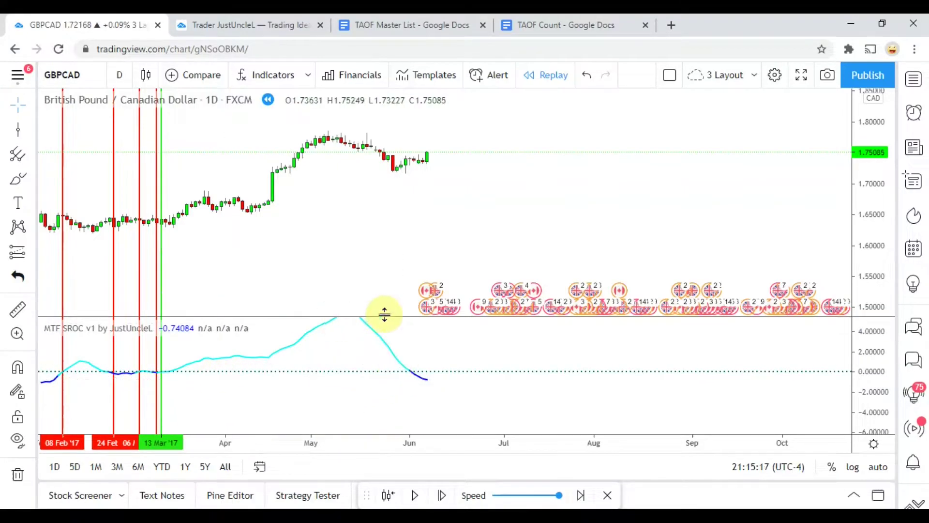
Mark the early June 2017 MTF SROC cross below zero with a green vertical line.
click(24, 136)
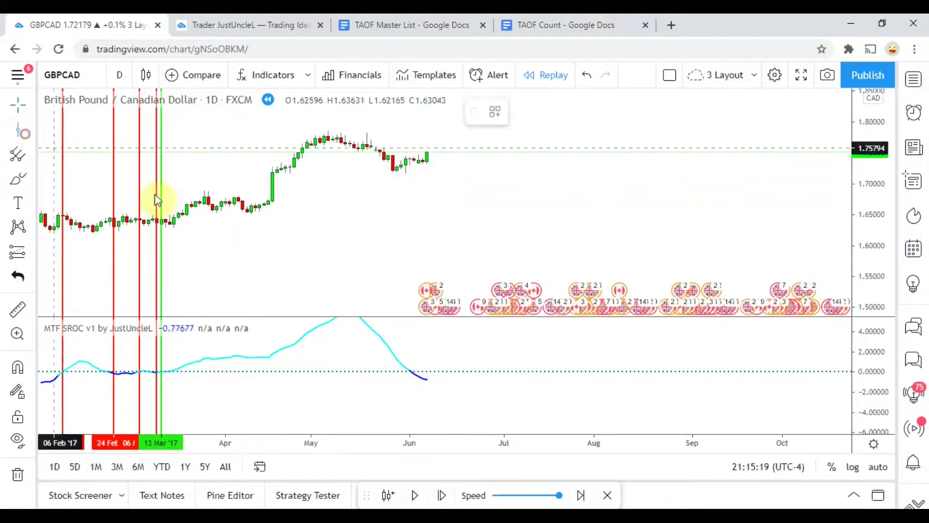
click(415, 251)
click(444, 397)
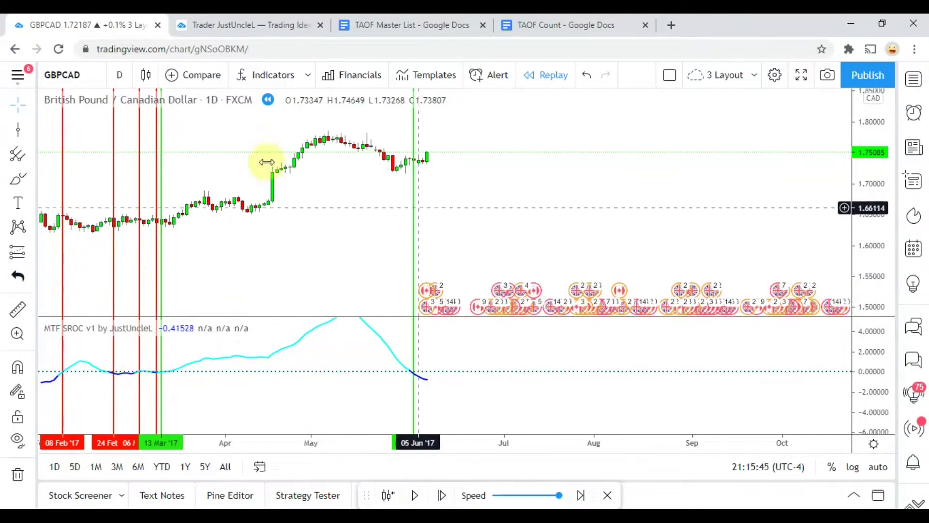
click(20, 128)
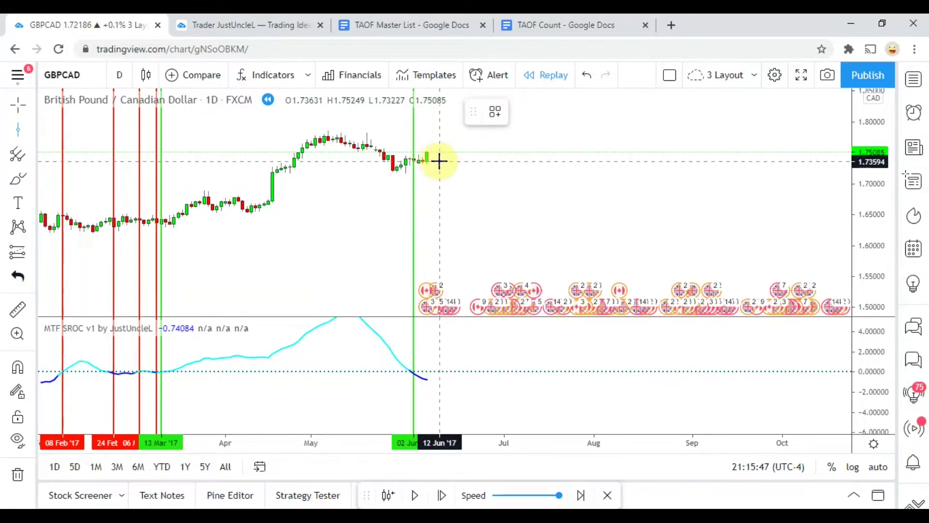
click(440, 160)
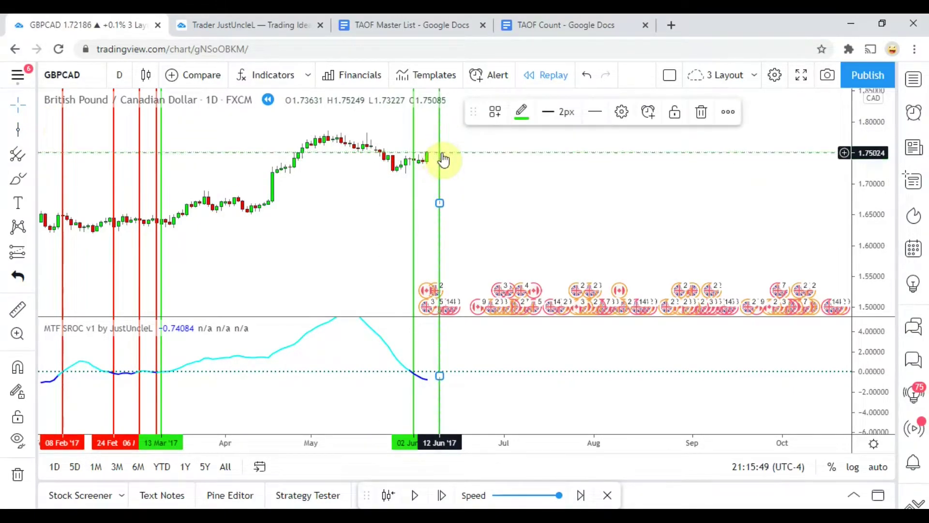
click(465, 168)
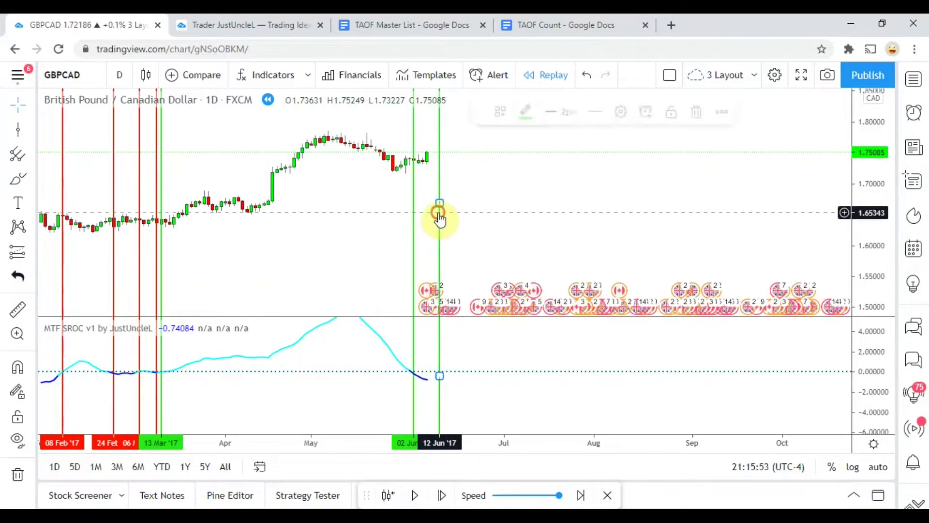
click(694, 117)
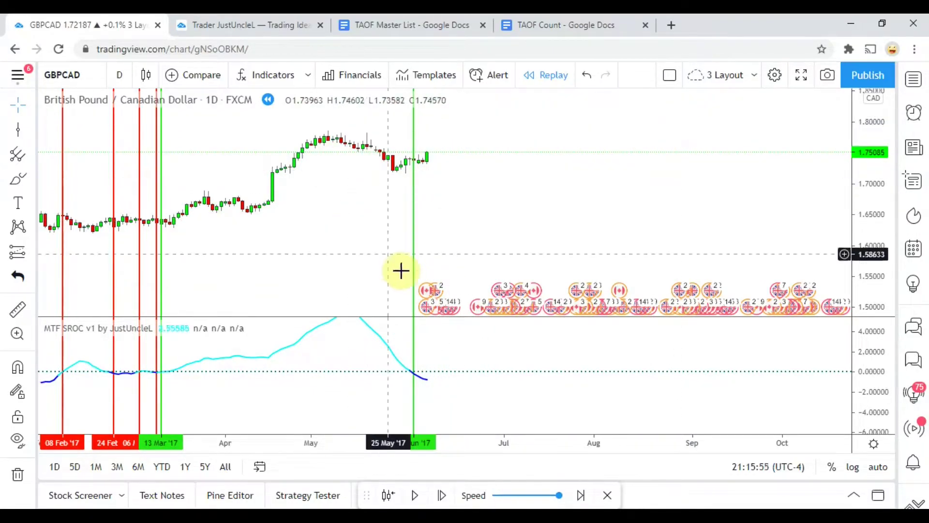
Advance the replay bar by bar to 15 June 2017, following price after the 02 Jun '17 cross.
click(438, 495)
click(438, 495)
click(438, 495)
click(438, 495)
Measure a pip distance beside the mid-June 2017 price drop to check the 140-pip target.
click(17, 309)
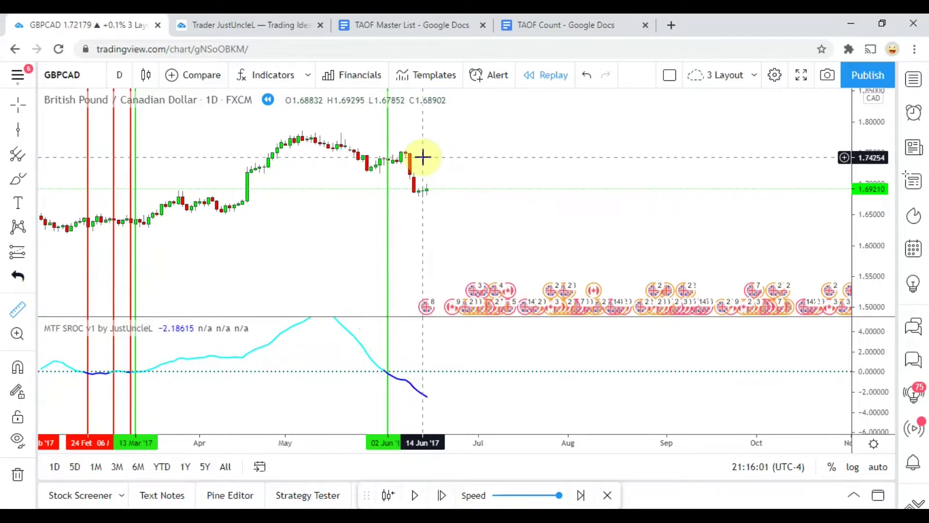
click(423, 158)
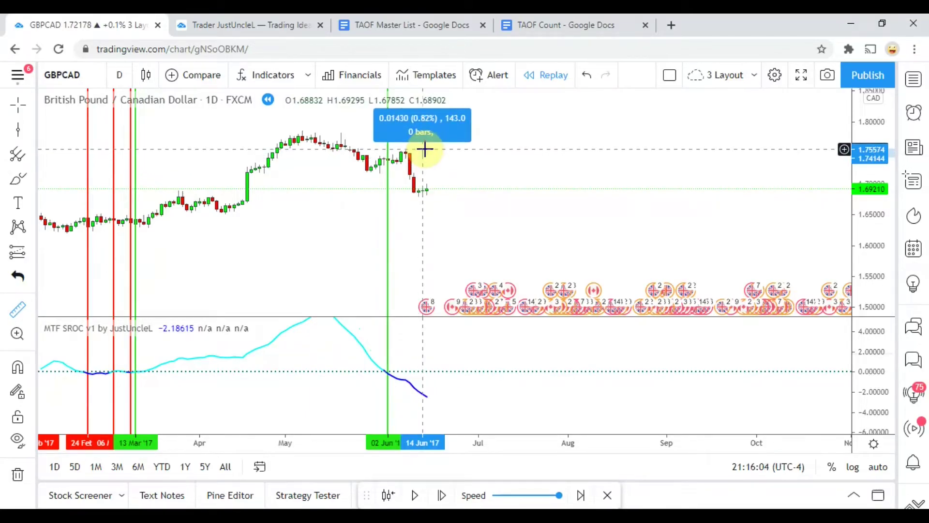
click(415, 188)
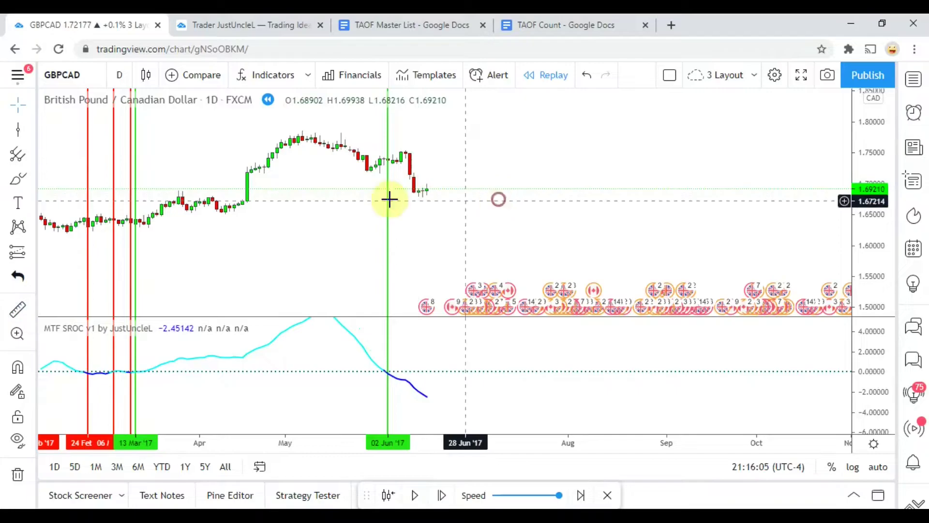
Advance the replay bar by bar to late September 2017, past the MTF SROC cross above zero.
click(442, 495)
click(442, 495)
click(441, 496)
click(440, 496)
click(440, 496)
click(440, 496)
click(440, 496)
click(440, 496)
click(440, 496)
click(439, 496)
click(440, 495)
click(440, 495)
click(440, 495)
click(440, 496)
click(439, 495)
click(440, 496)
click(440, 496)
click(440, 496)
click(440, 495)
click(440, 495)
click(440, 495)
click(439, 496)
click(440, 496)
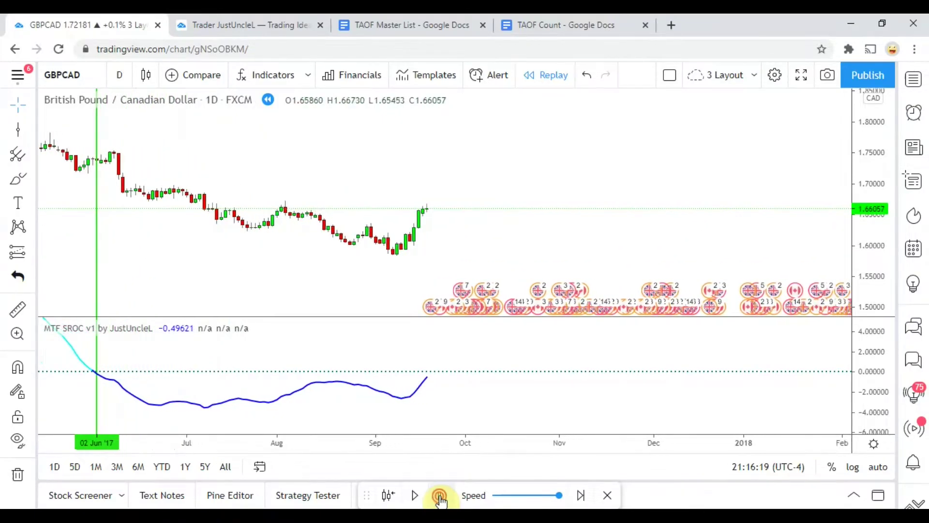
click(440, 495)
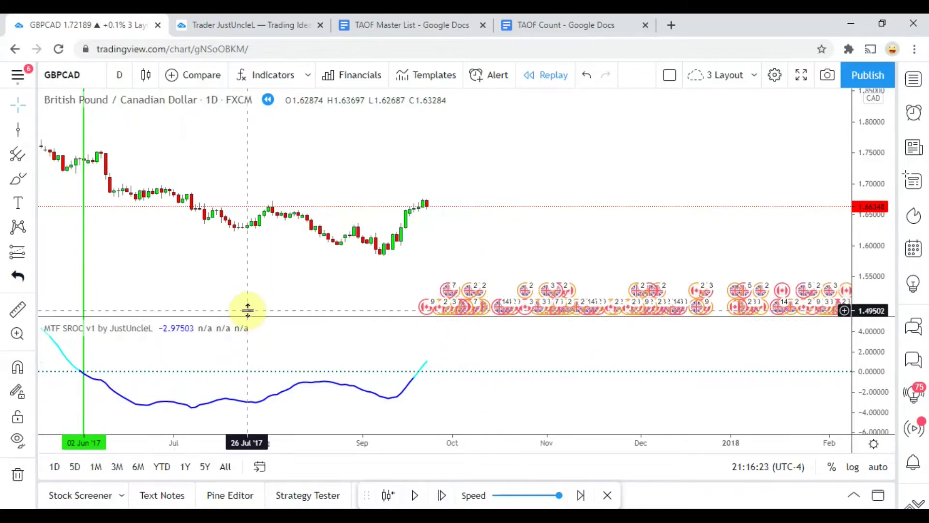
Mark the 20 Sep '17 MTF SROC cross above zero with a green vertical line and advance the replay to mid-October 2017.
click(19, 130)
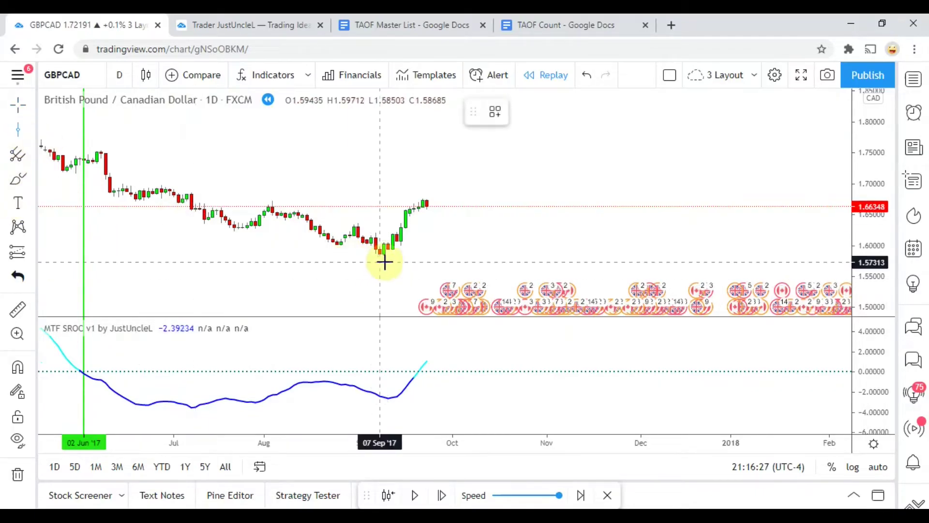
click(418, 270)
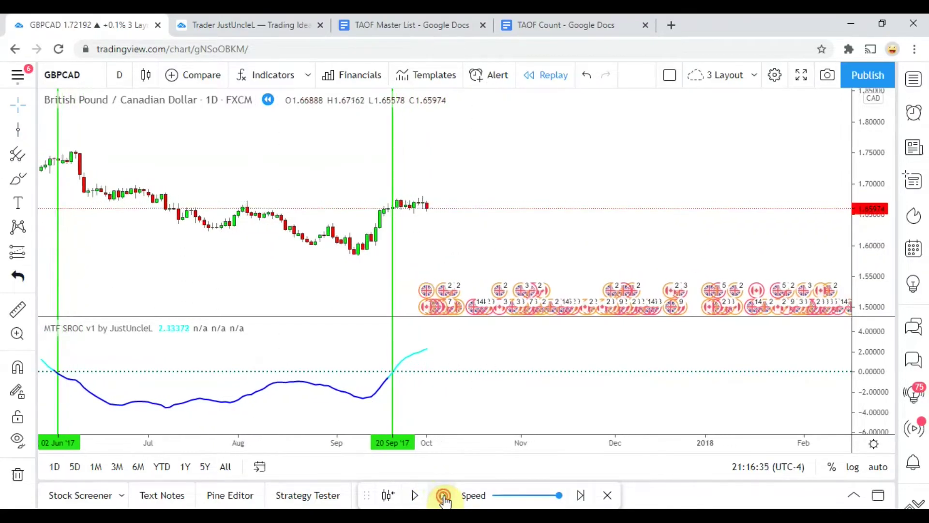
click(444, 496)
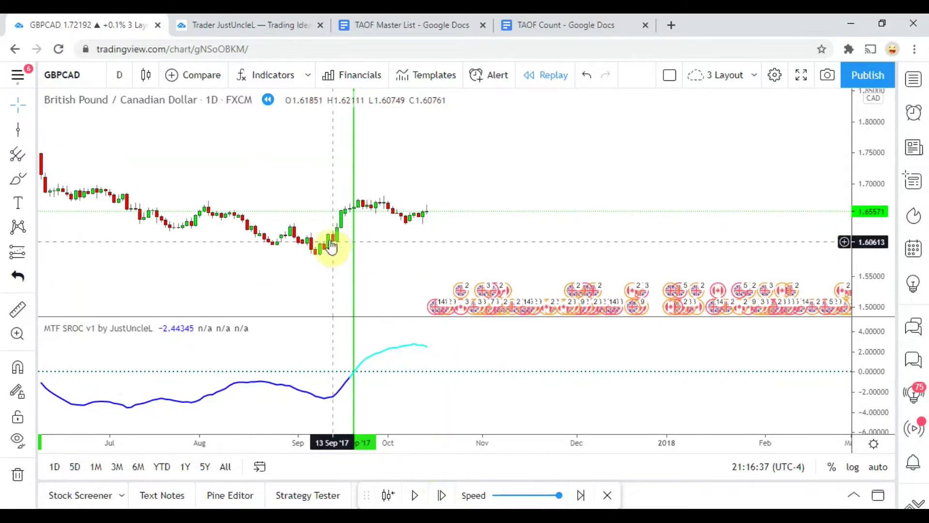
Measure the pip distance up from the entry price near the 20 Sep '17 line to check the target.
click(17, 309)
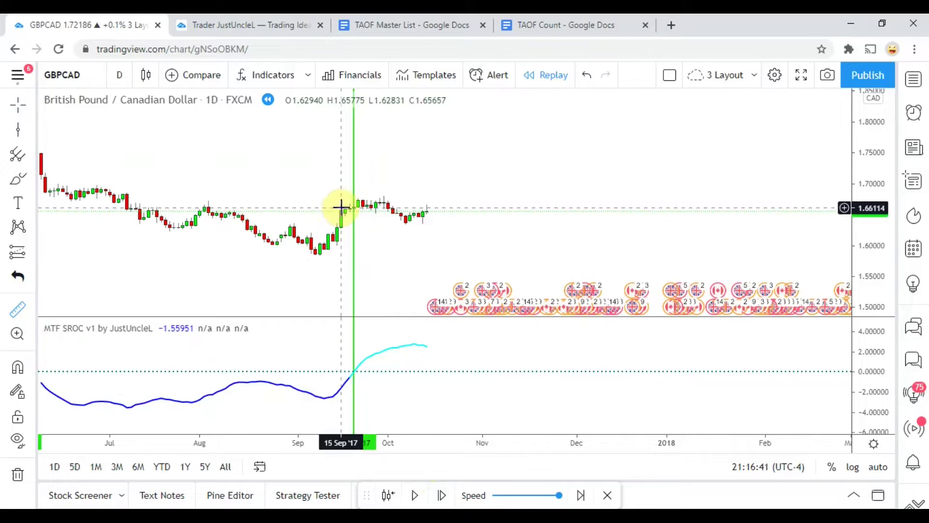
drag(342, 207, 341, 197)
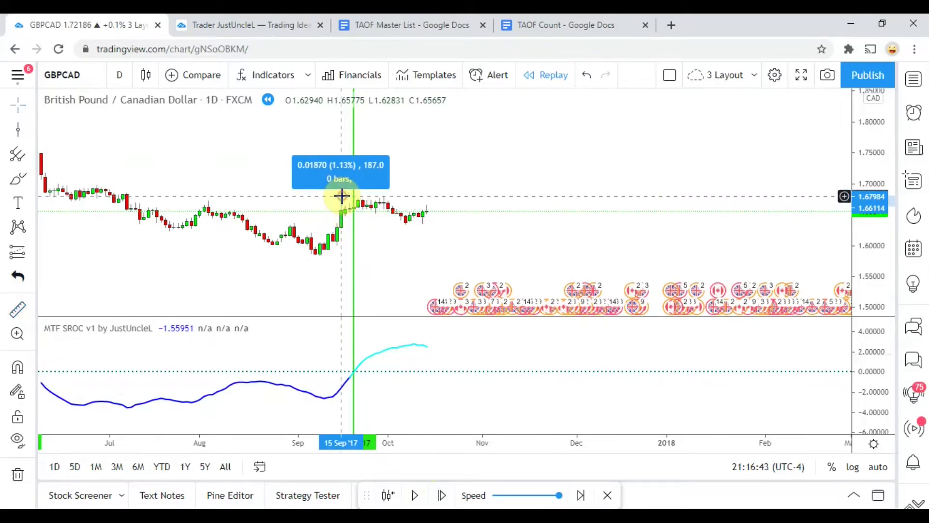
scroll(341, 196, left, 5)
scroll(342, 196, right, 5)
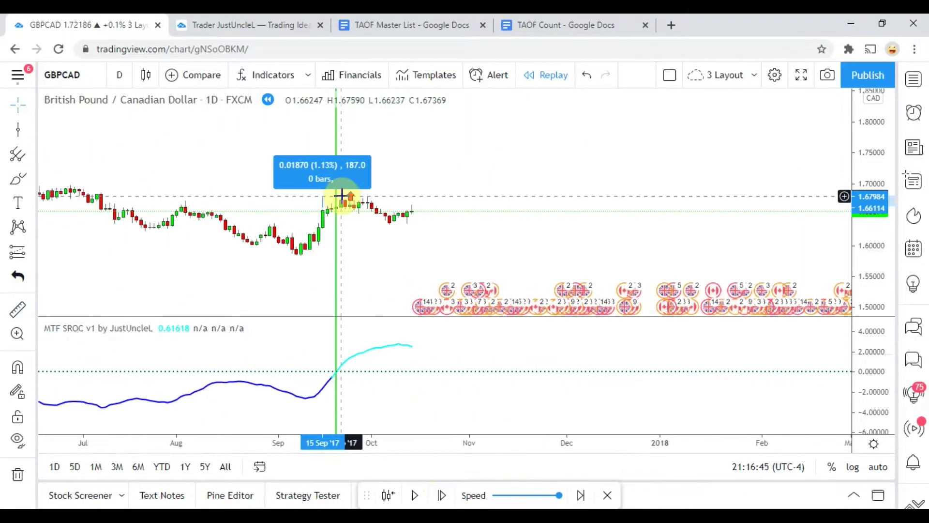
click(387, 250)
Advance the replay bar by bar to the start of January 2018, until the MTF SROC reaches the zero line.
scroll(386, 255, left, 3)
scroll(371, 268, down, 2)
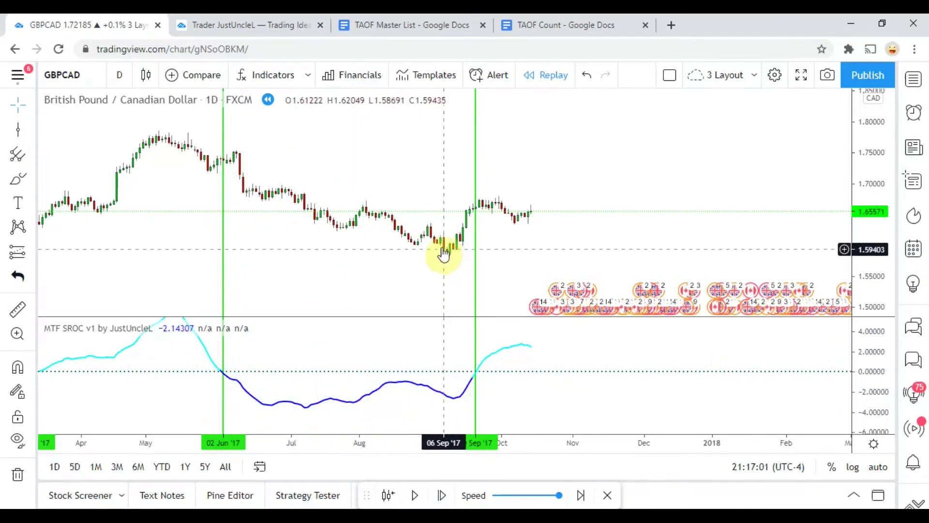
scroll(477, 276, up, 3)
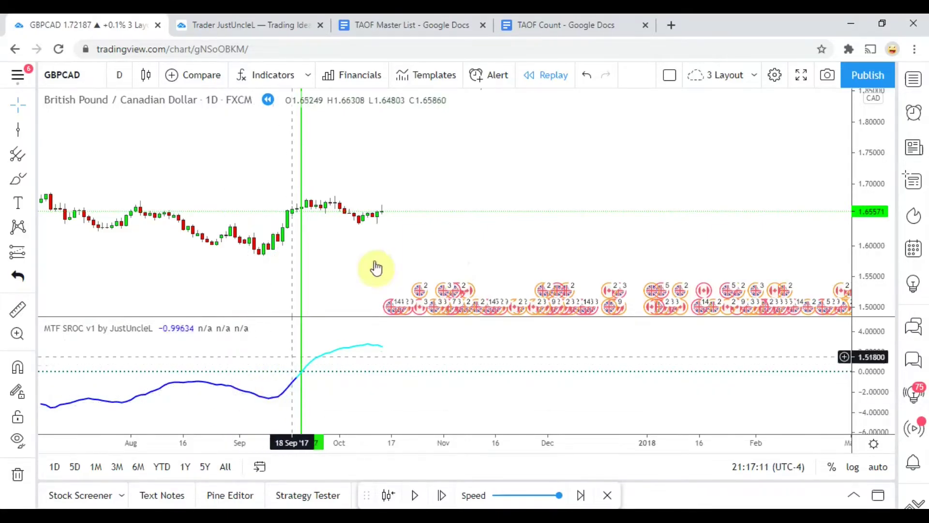
scroll(417, 251, down, 1)
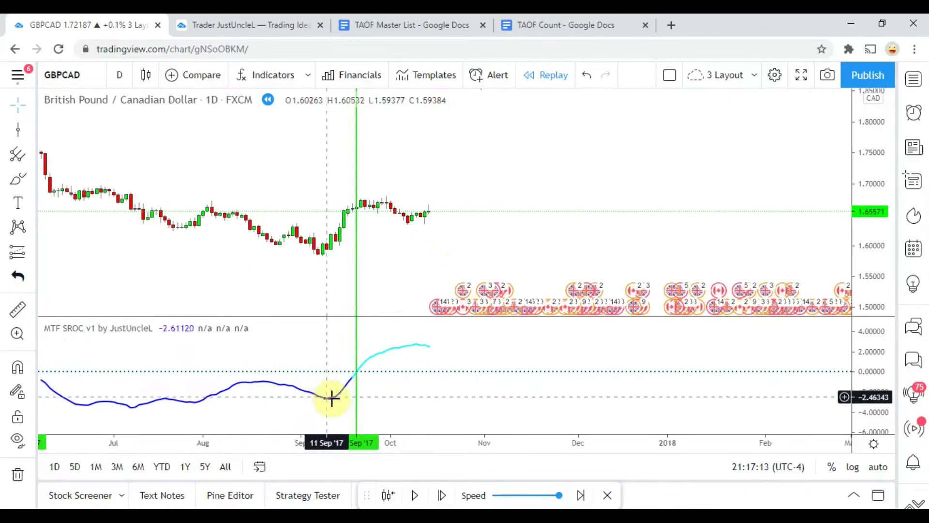
click(443, 495)
click(442, 496)
click(443, 495)
click(442, 496)
click(442, 496)
click(443, 495)
click(443, 495)
click(442, 495)
click(442, 495)
click(442, 495)
click(443, 495)
click(442, 496)
click(443, 495)
click(442, 495)
click(443, 495)
click(442, 495)
click(443, 496)
click(442, 496)
click(442, 496)
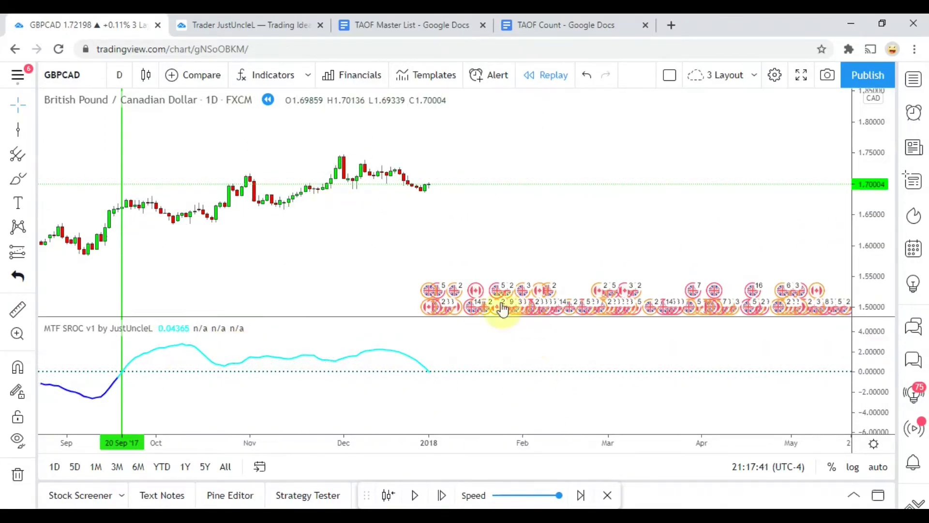
Review the marked trades from 08 Feb '17 to 20 Sep '17 against the price moves and MTF SROC crosses.
scroll(452, 290, down, 3)
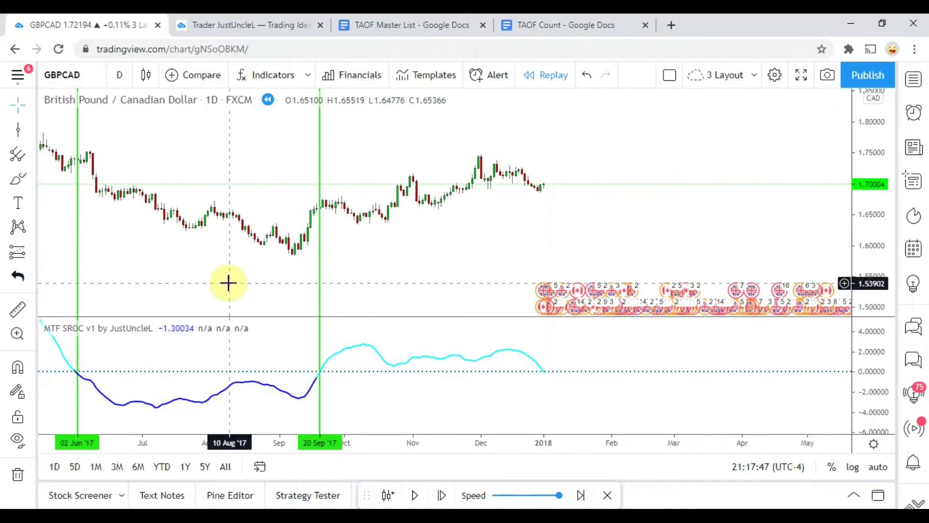
drag(225, 282, 510, 268)
scroll(529, 271, down, 3)
drag(205, 290, 353, 272)
scroll(183, 293, up, 3)
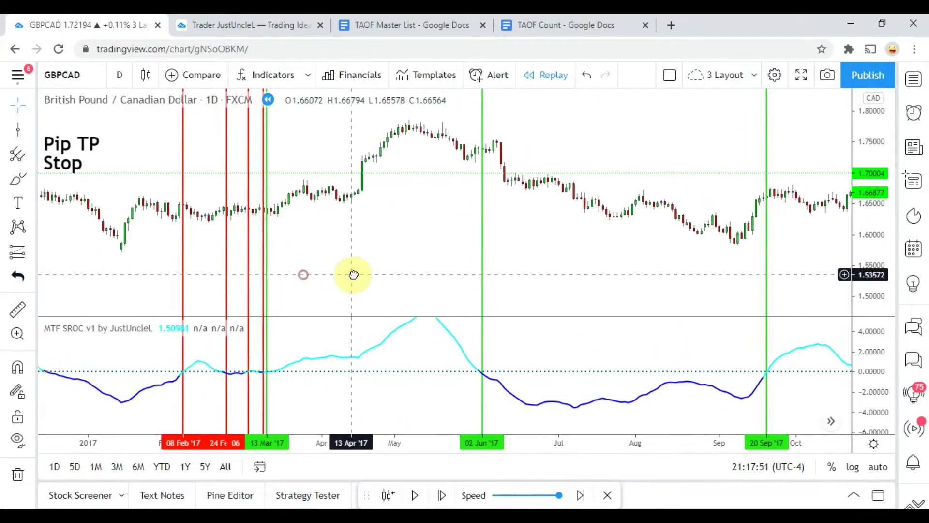
scroll(338, 280, up, 2)
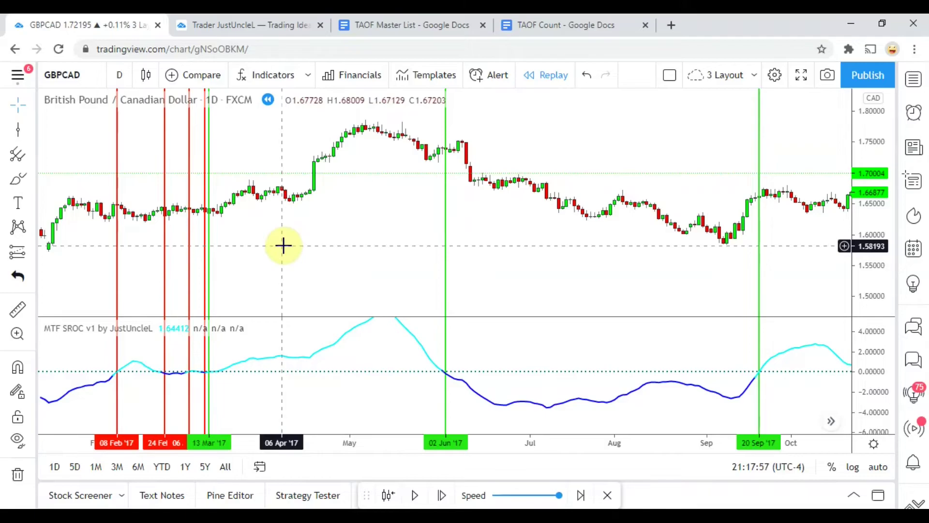
click(165, 269)
drag(166, 270, 476, 238)
click(757, 297)
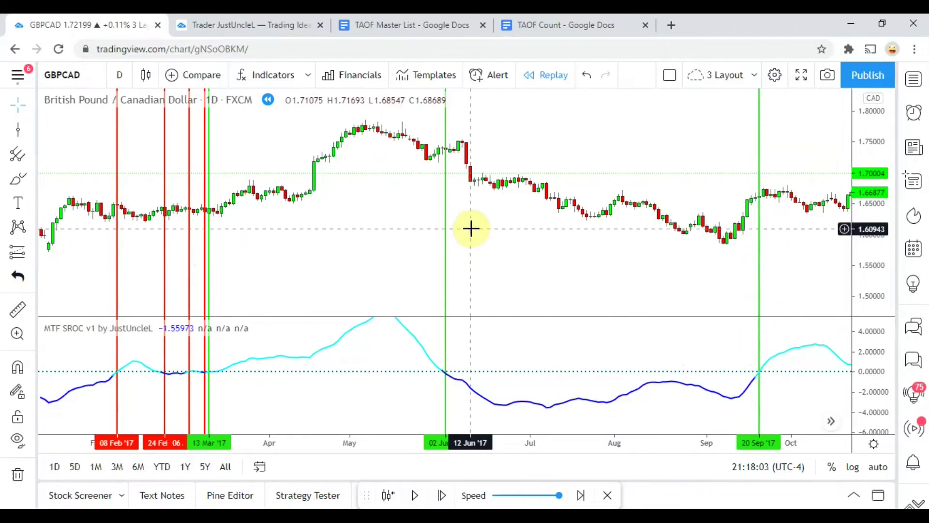